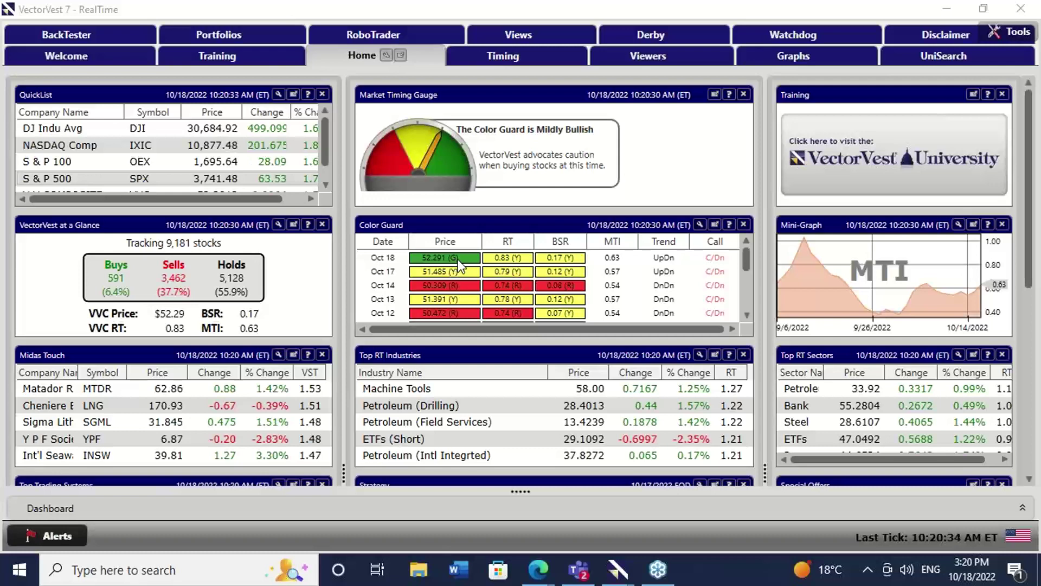
- Bring up the Market Timing graph and show Confirmed Calls signals on it
{"action": "mouse_move", "coordinate": [617, 576]}
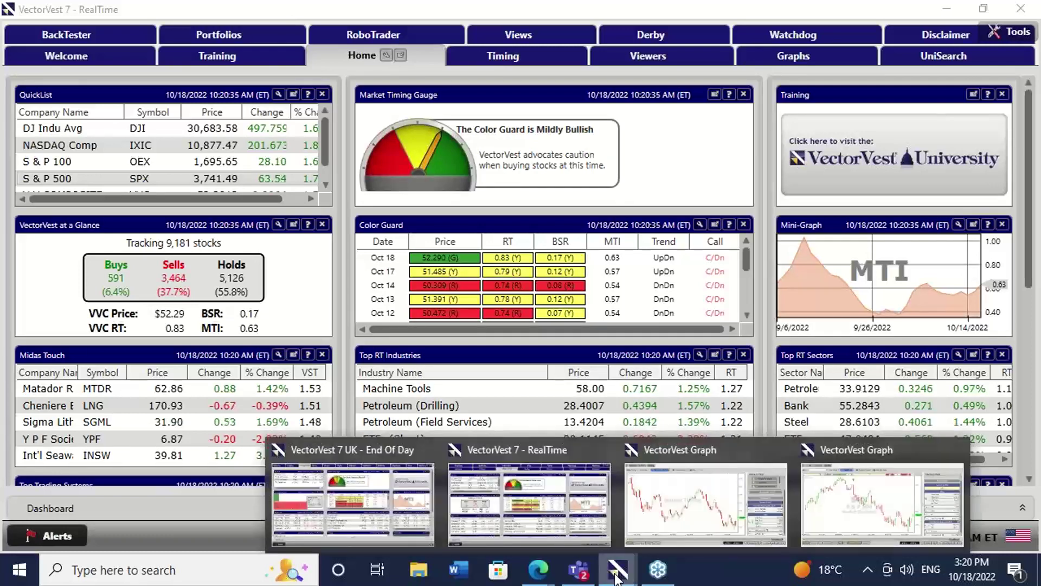
{"action": "left_click", "coordinate": [678, 514]}
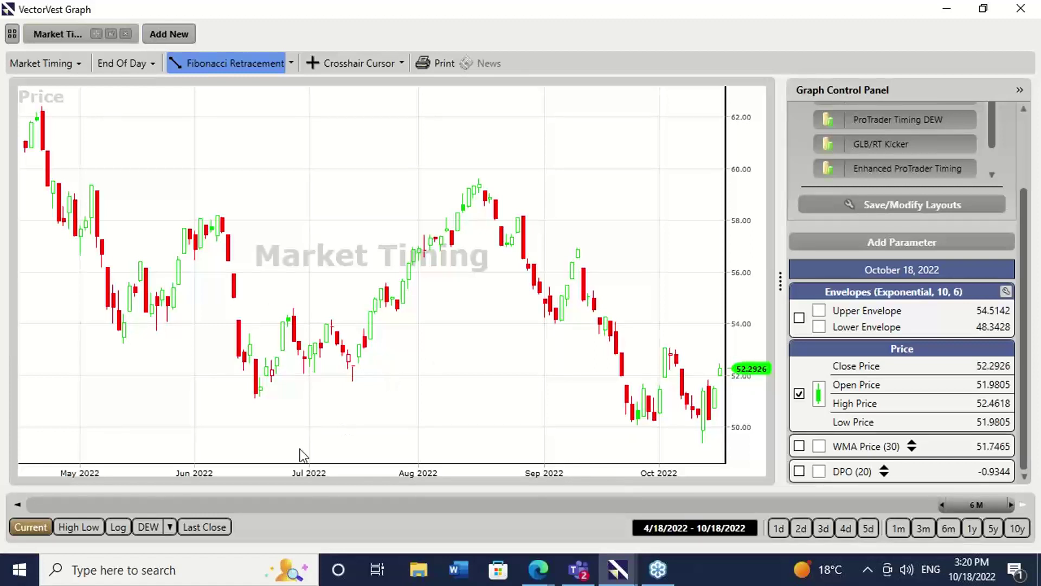
{"action": "left_click", "coordinate": [169, 526]}
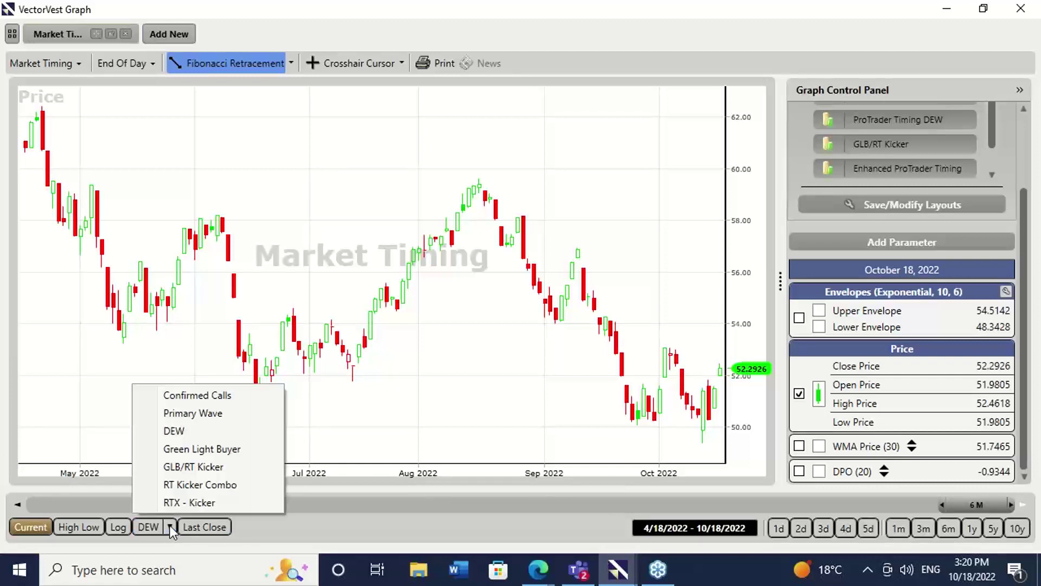
{"action": "left_click", "coordinate": [195, 397]}
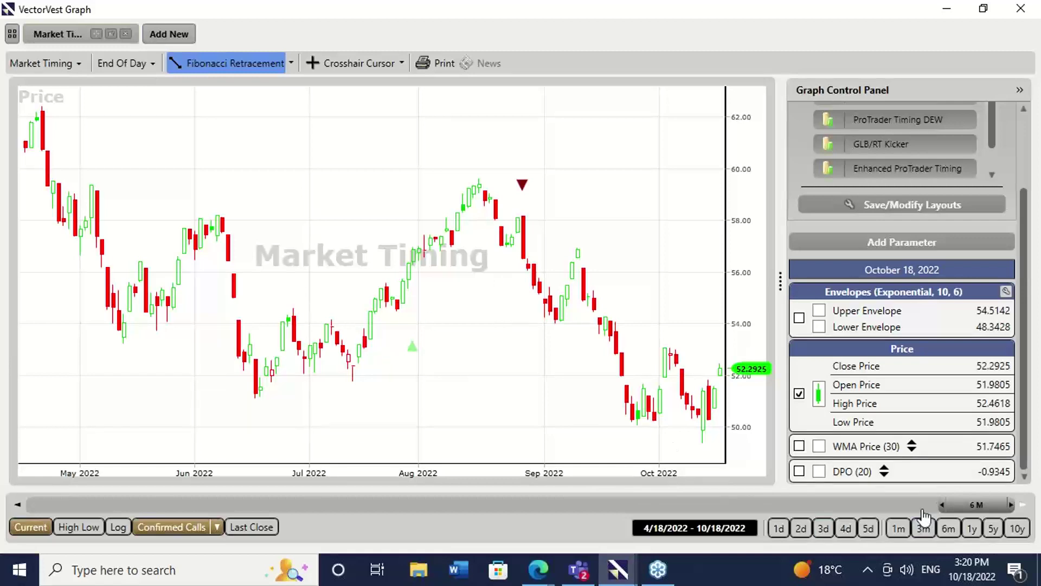
- Limit the chart range to the last three months (7/18/2022–10/18/2022)
{"action": "left_click_drag", "start_coordinate": [942, 506], "coordinate": [916, 506]}
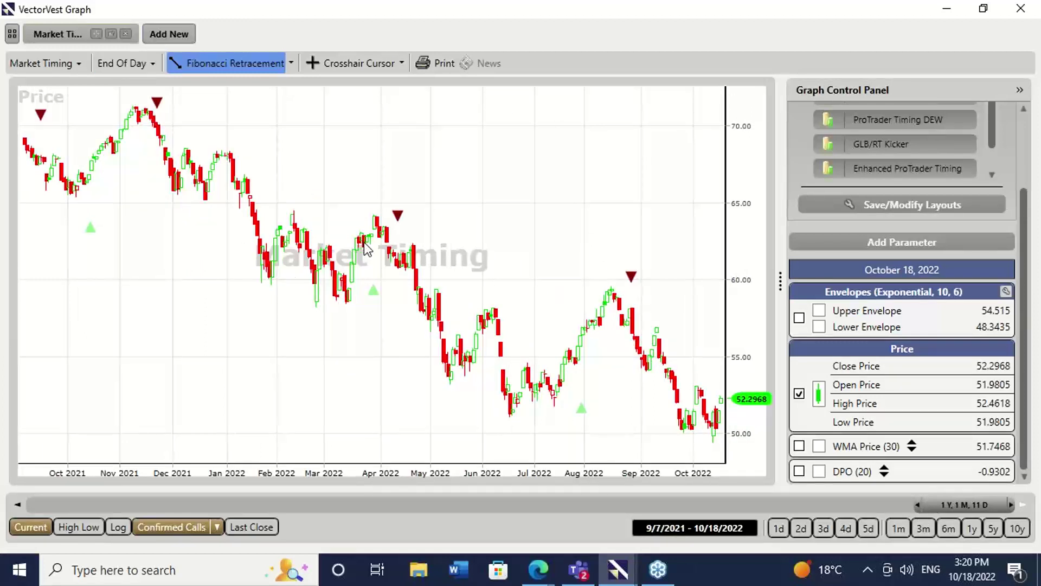
{"action": "left_click", "coordinate": [949, 528]}
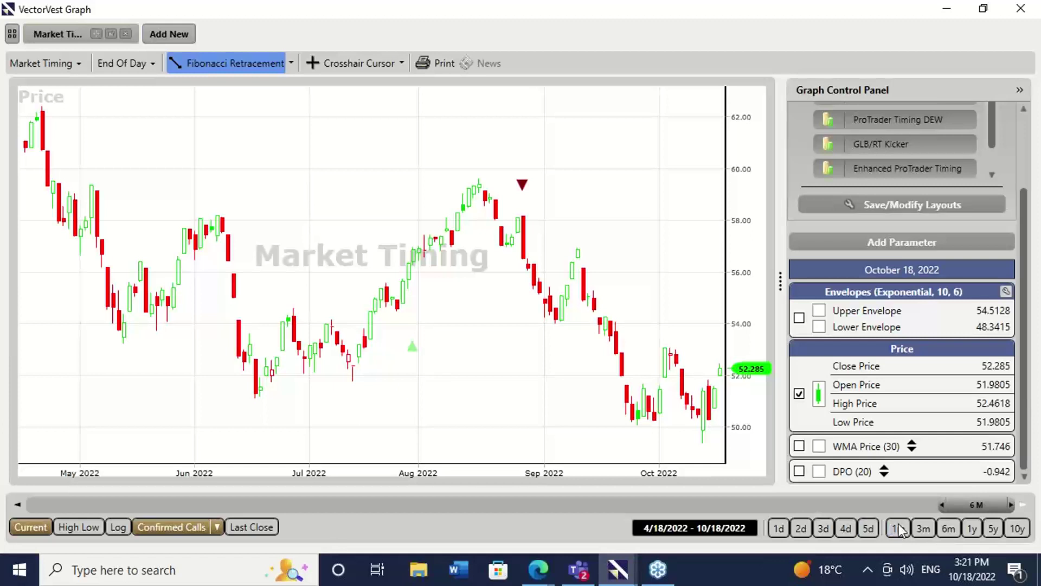
{"action": "left_click", "coordinate": [924, 528]}
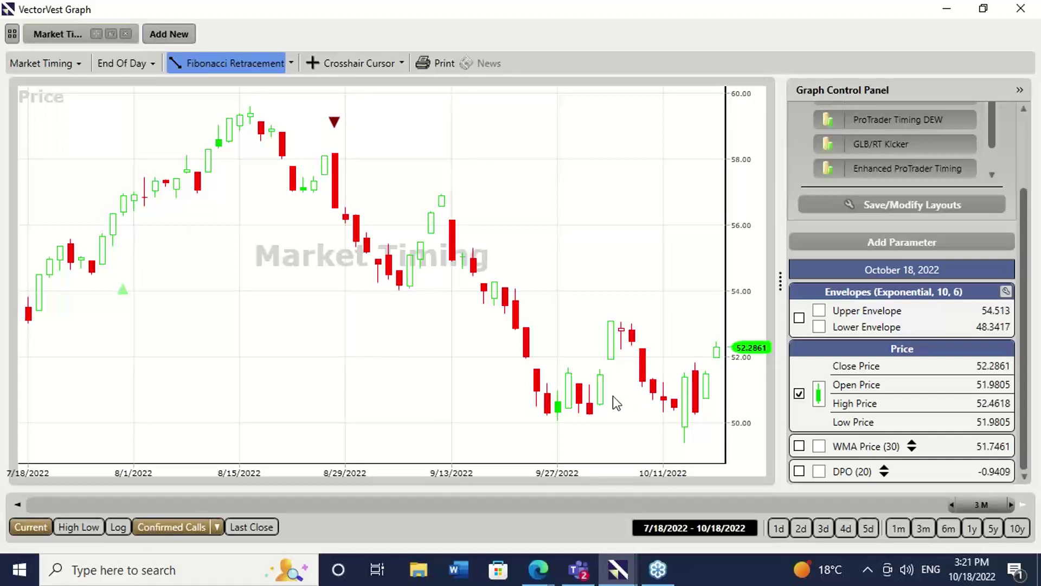
- Switch signals to DEW, add a WMA Price (30) line and DPO (20) panel, and extend the DPO trendline
{"action": "left_click", "coordinate": [218, 526]}
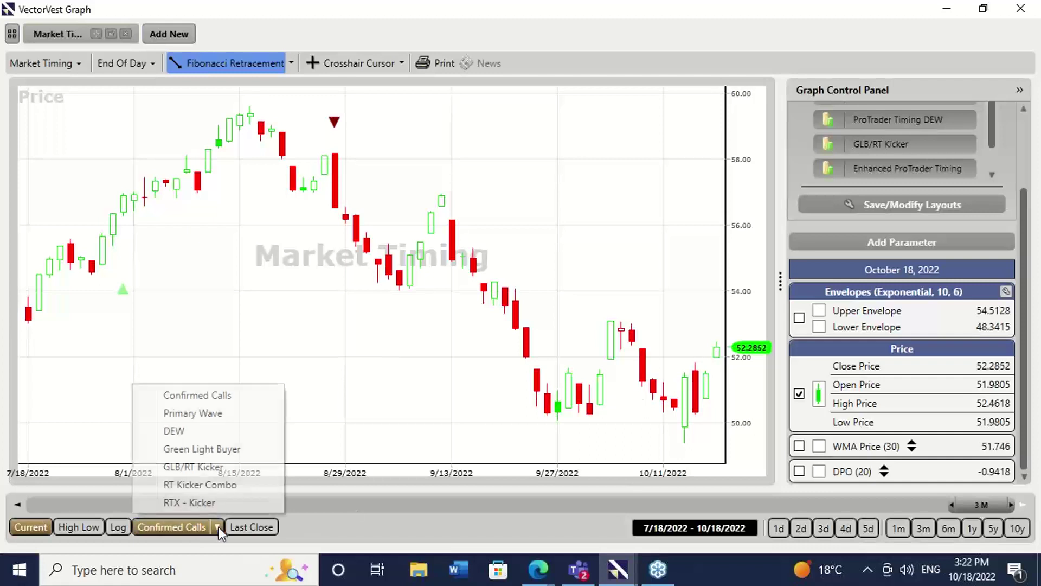
{"action": "left_click", "coordinate": [190, 431]}
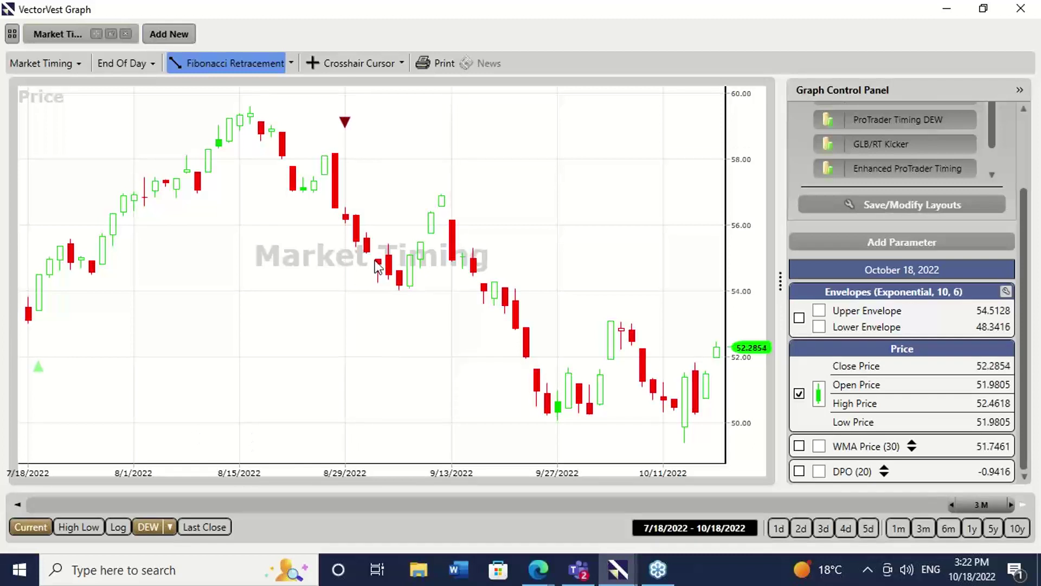
{"action": "left_click", "coordinate": [799, 470]}
{"action": "left_click", "coordinate": [799, 447]}
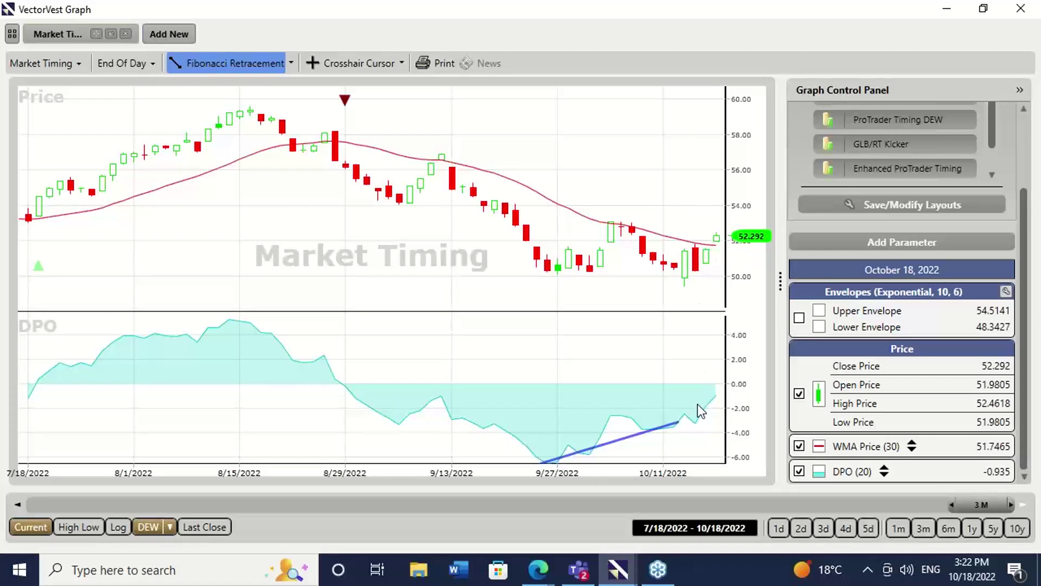
{"action": "left_click_drag", "start_coordinate": [678, 423], "coordinate": [694, 429]}
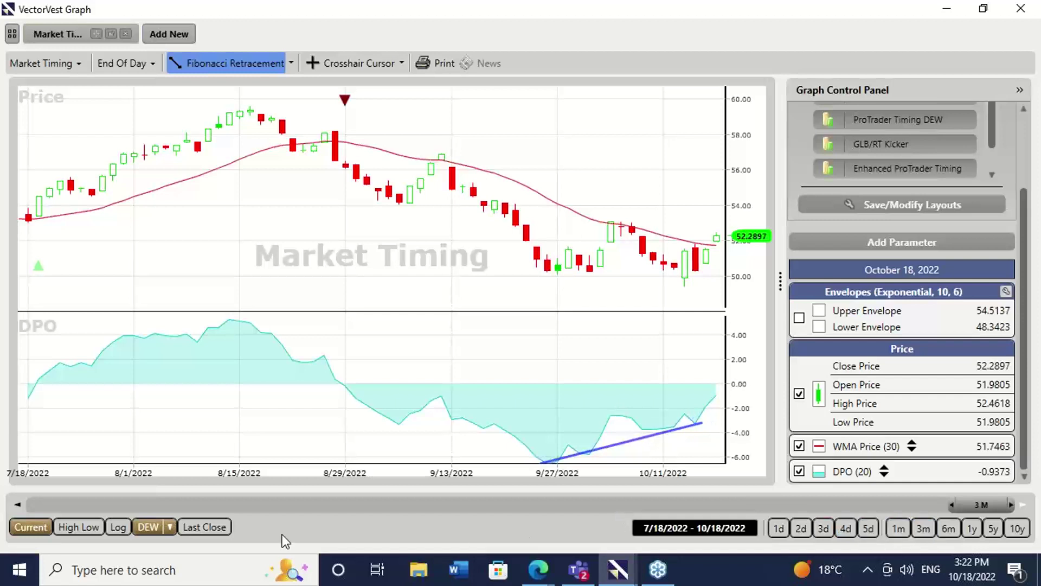
- Change the Market Timing chart's signal markers to Primary Wave
{"action": "left_click", "coordinate": [170, 525]}
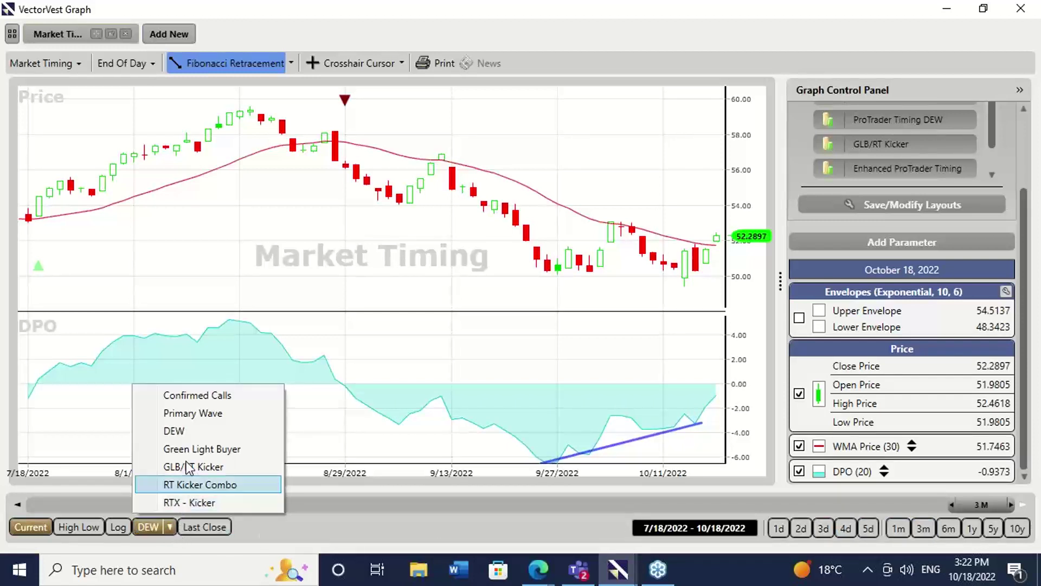
{"action": "left_click", "coordinate": [186, 414]}
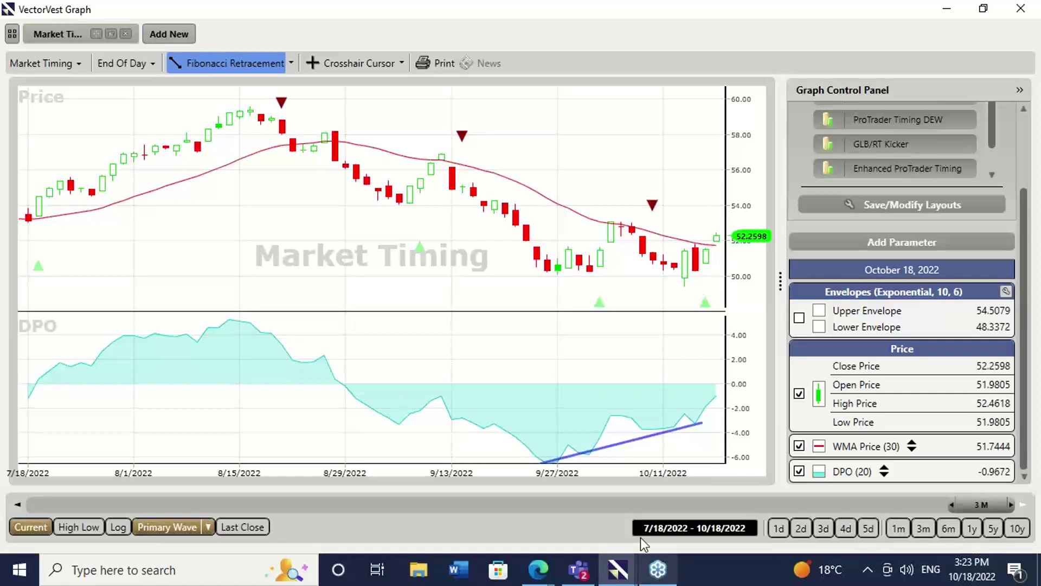
- Bring the S&P 500 (SPX) graph window to the front from the taskbar
{"action": "left_click", "coordinate": [603, 574]}
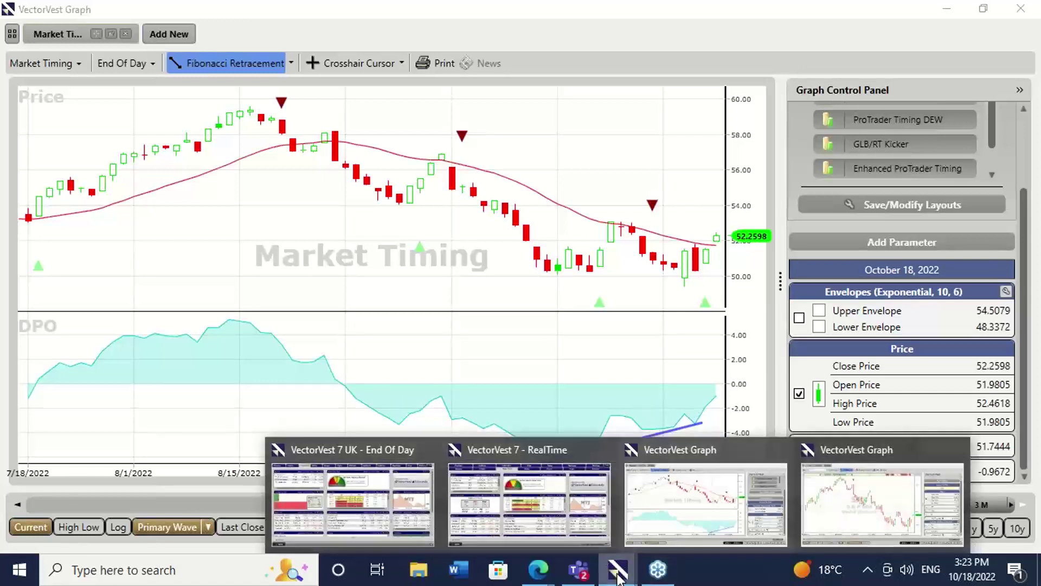
{"action": "left_click", "coordinate": [872, 494]}
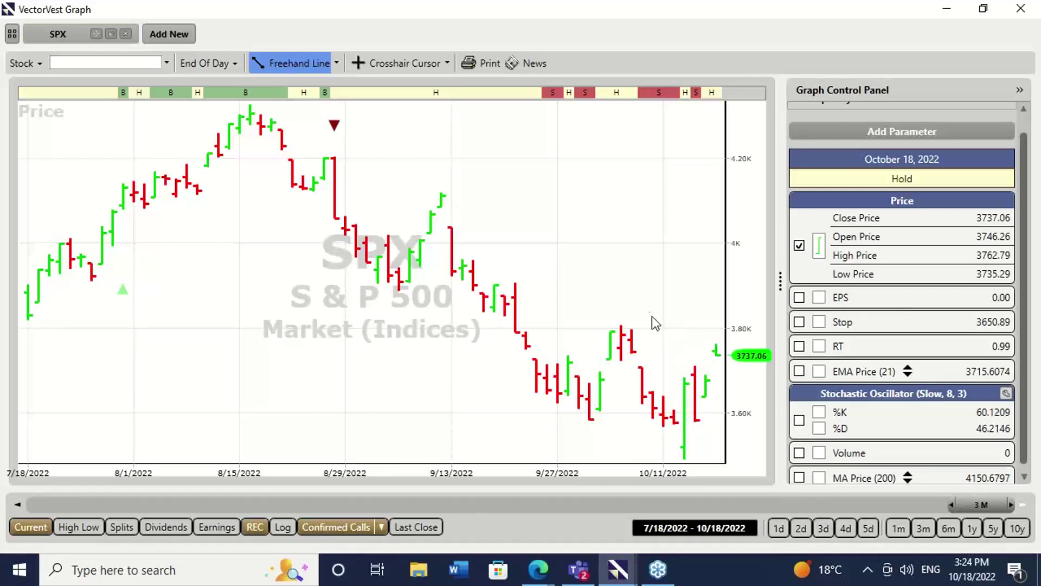
- Draw a Fibonacci retracement on SPX from the August high to the October low
{"action": "left_click", "coordinate": [336, 62]}
{"action": "left_click", "coordinate": [355, 176]}
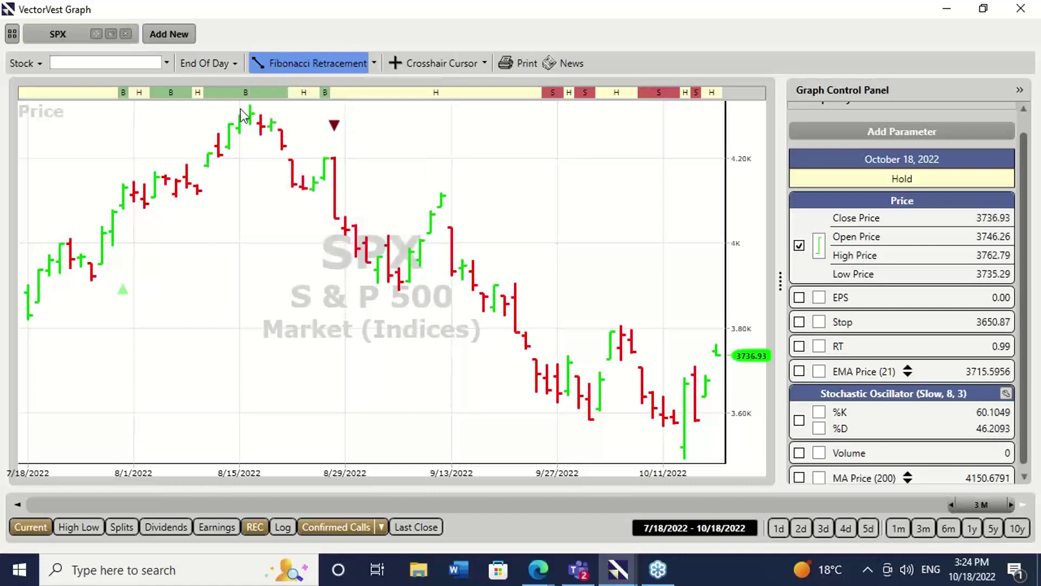
{"action": "mouse_move", "coordinate": [250, 109]}
{"action": "left_mouse_down"}
{"action": "mouse_move", "coordinate": [395, 239]}
{"action": "mouse_move", "coordinate": [685, 466]}
{"action": "left_mouse_up"}
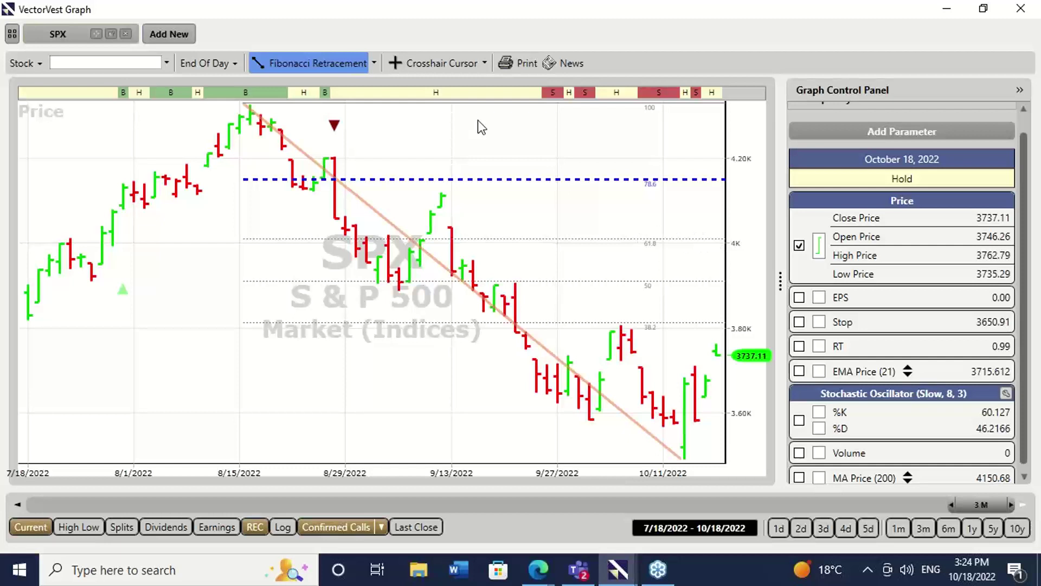
- Mark the 61.8 and 78.6 levels with short freehand lines and snap the trendline to the October low
{"action": "left_click", "coordinate": [374, 63]}
{"action": "left_click", "coordinate": [325, 123]}
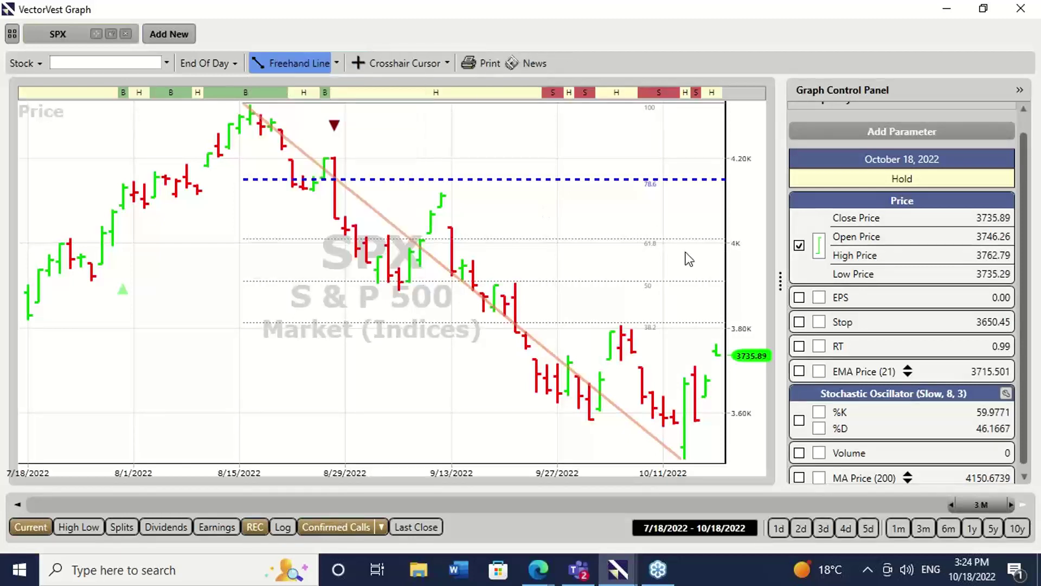
{"action": "left_click_drag", "start_coordinate": [657, 238], "coordinate": [720, 240]}
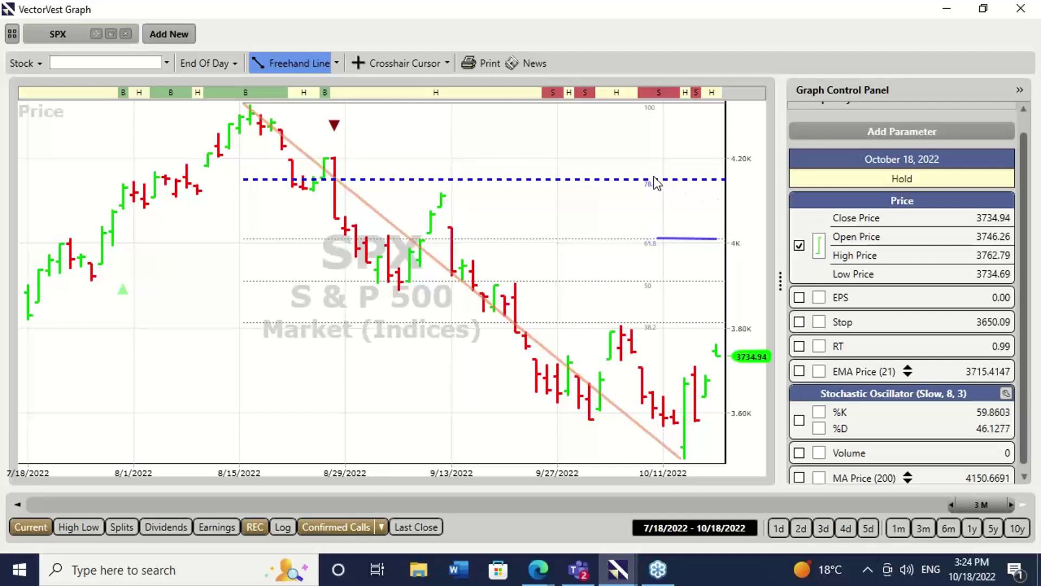
{"action": "left_click_drag", "start_coordinate": [671, 181], "coordinate": [724, 181]}
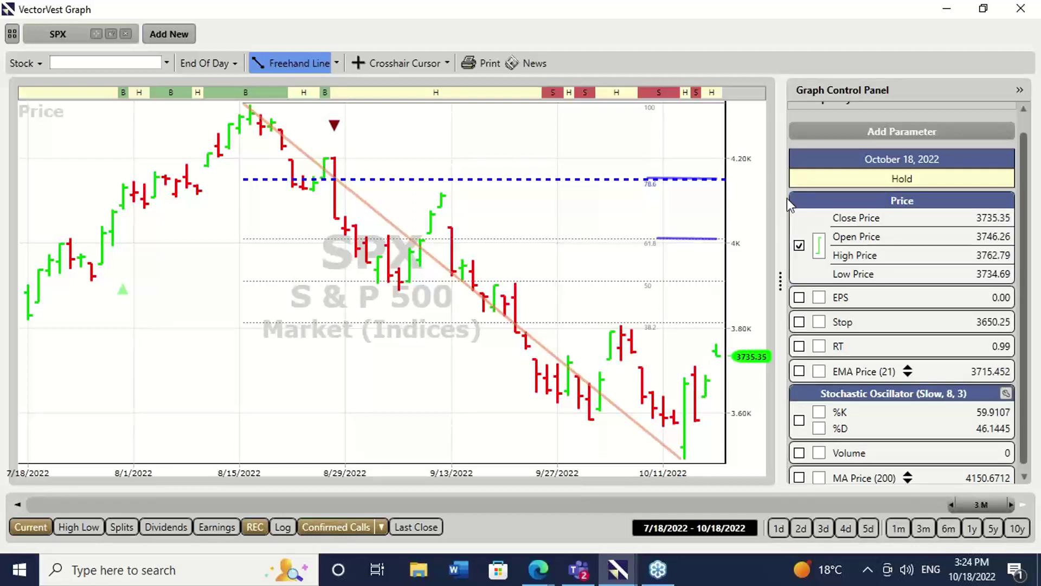
{"action": "left_click", "coordinate": [715, 238]}
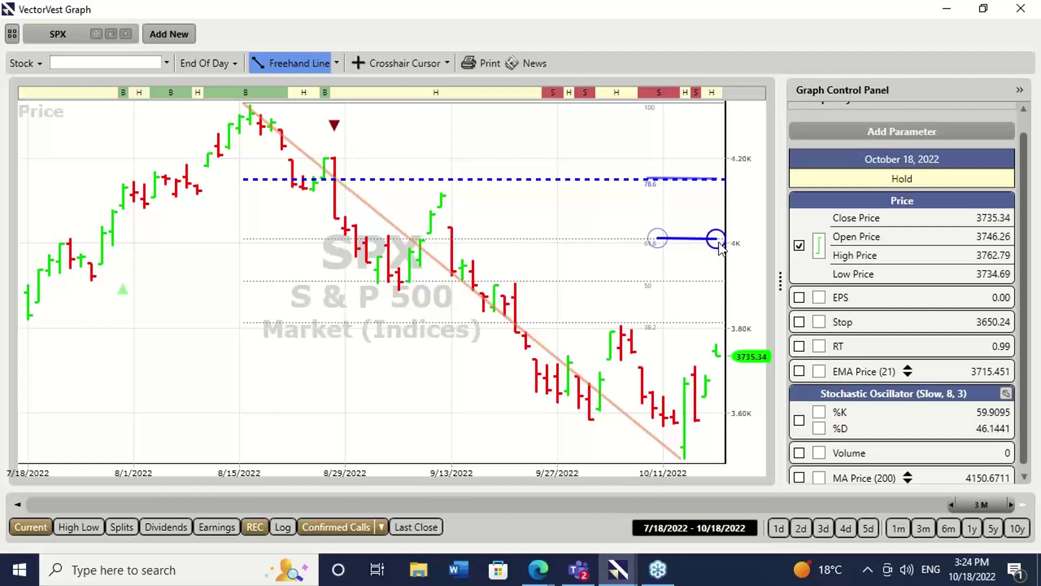
{"action": "left_click", "coordinate": [684, 454]}
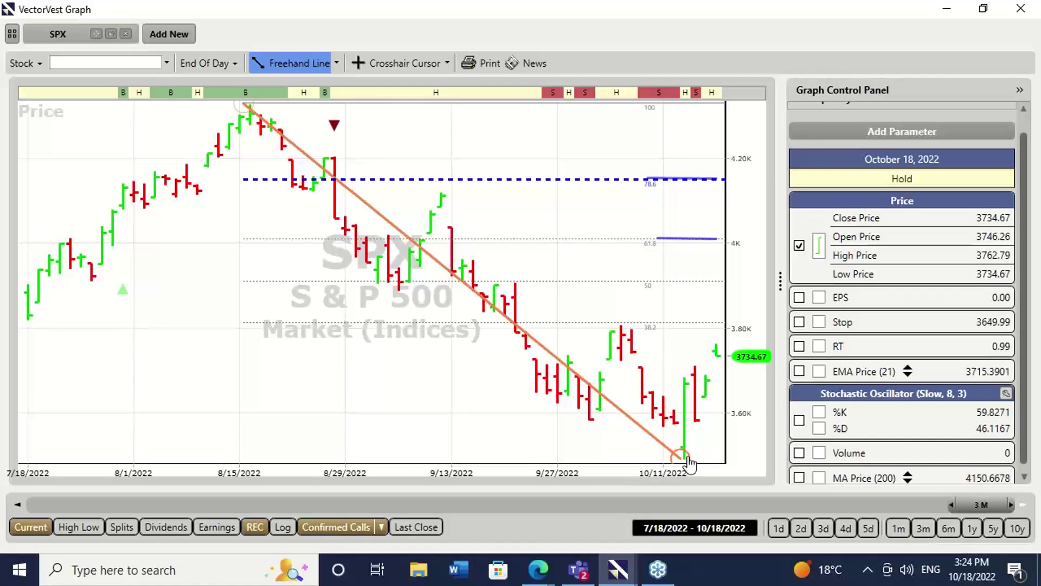
{"action": "left_click_drag", "start_coordinate": [689, 463], "coordinate": [685, 461]}
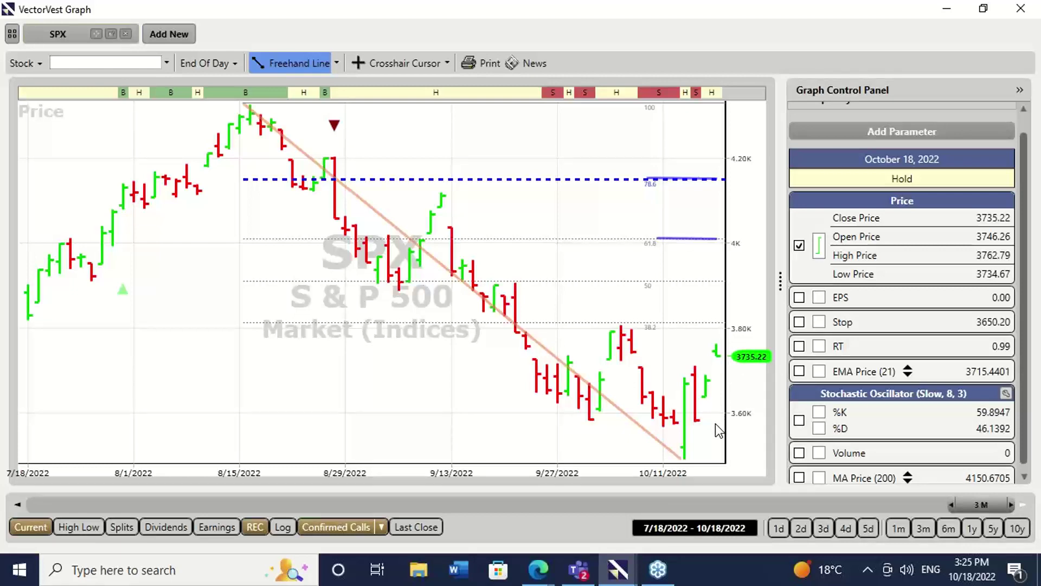
- Return to the Market Timing graph, set its signals back to DEW, and select the DPO trendline
{"action": "left_click", "coordinate": [618, 569]}
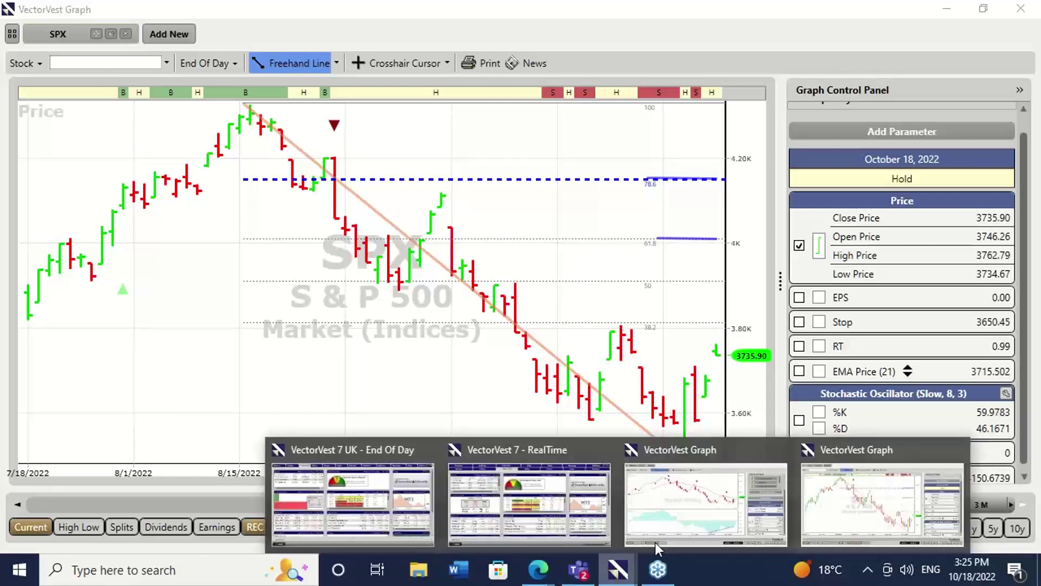
{"action": "left_click", "coordinate": [655, 542]}
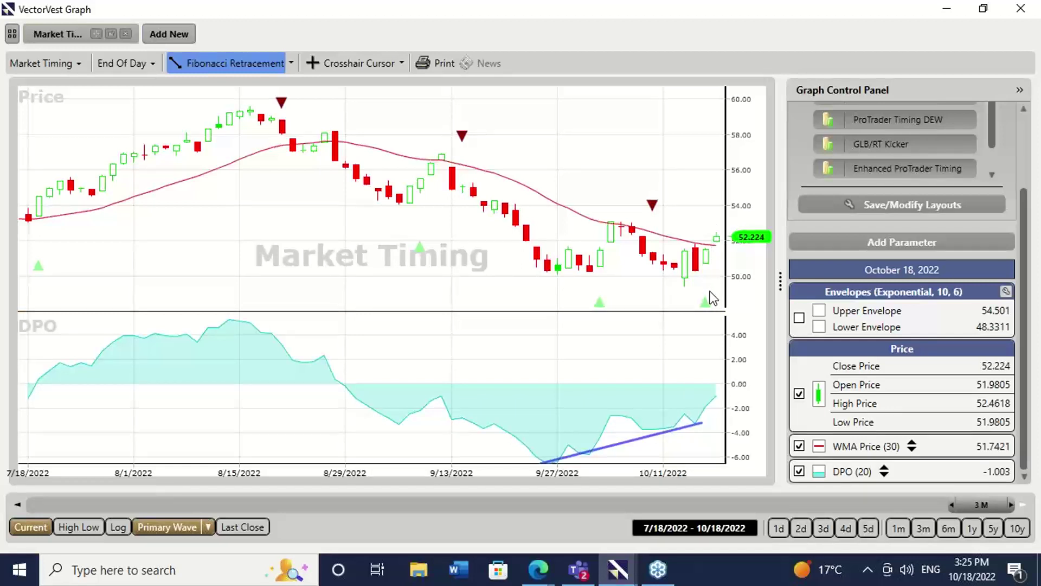
{"action": "left_click", "coordinate": [208, 527]}
{"action": "left_click", "coordinate": [193, 428]}
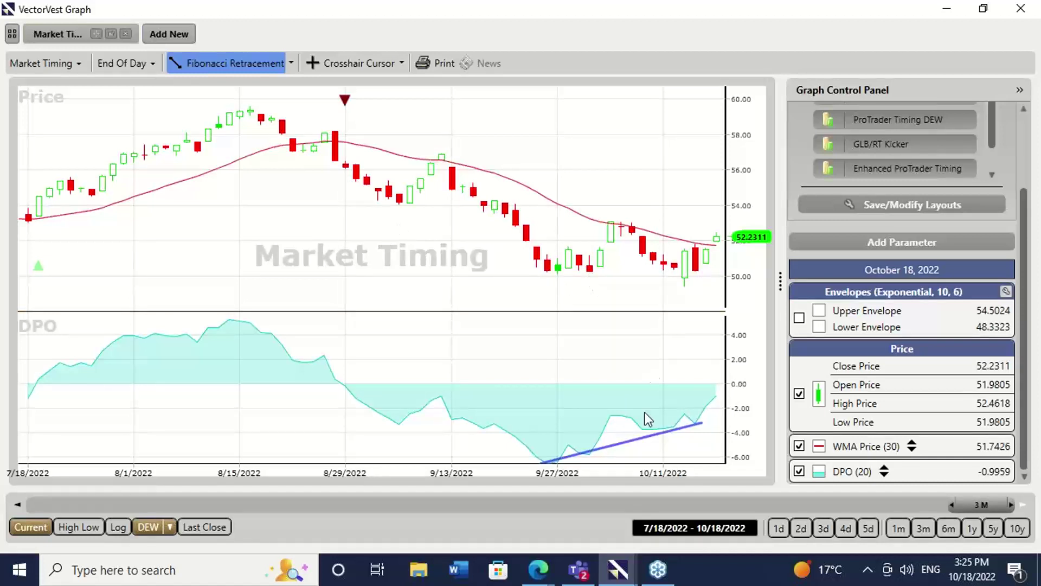
{"action": "left_click", "coordinate": [546, 462]}
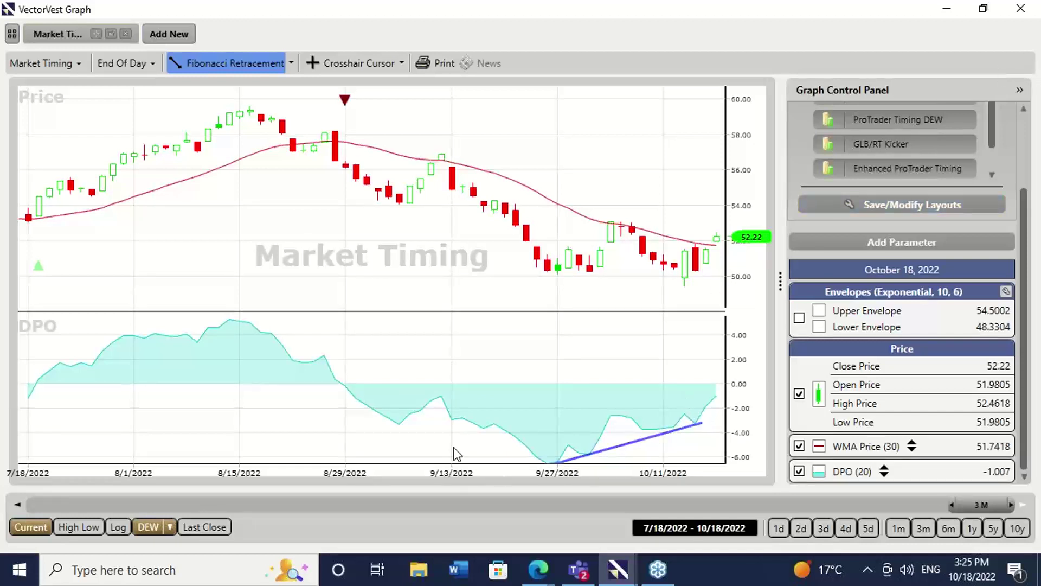
- Move the Price/DPO divider down to enlarge the price pane and shrink the DPO panel
{"action": "left_click_drag", "start_coordinate": [509, 312], "coordinate": [510, 343]}
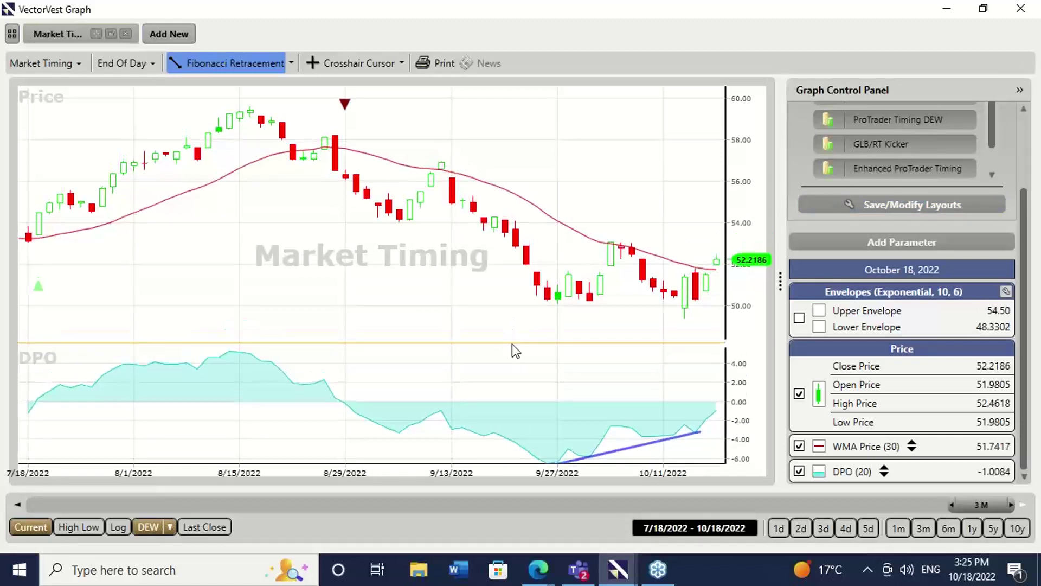